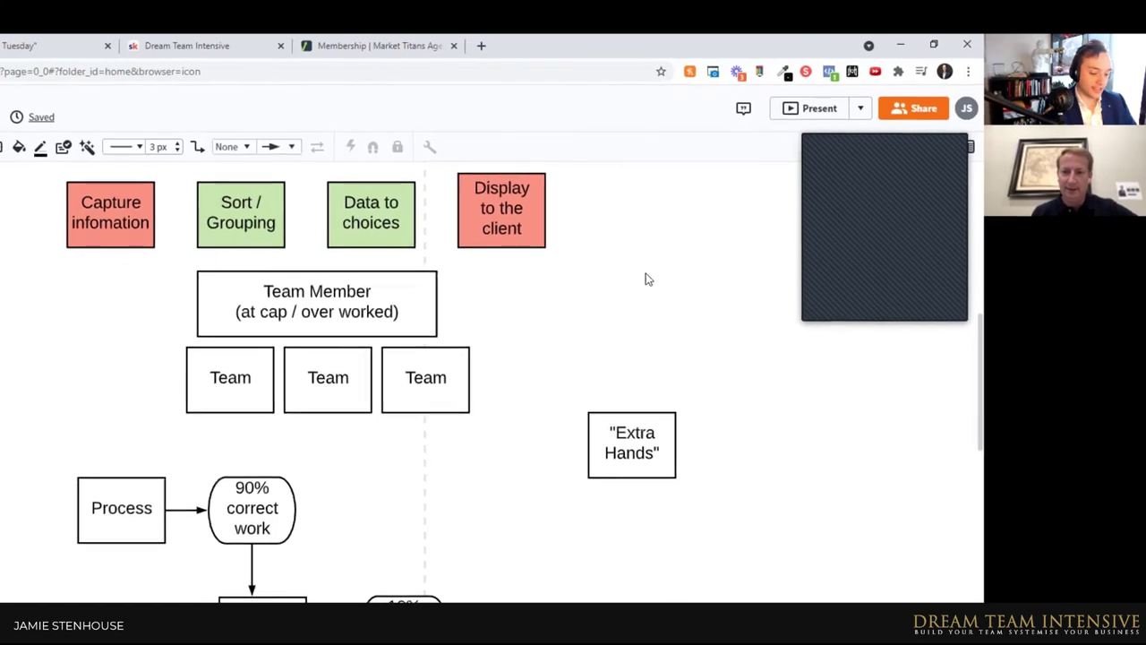
# Delete the Team, Process and Question loop below the 10% correct work flow
pyautogui.scroll(-5, 663, 376)
pyautogui.scroll(2, 673, 474)
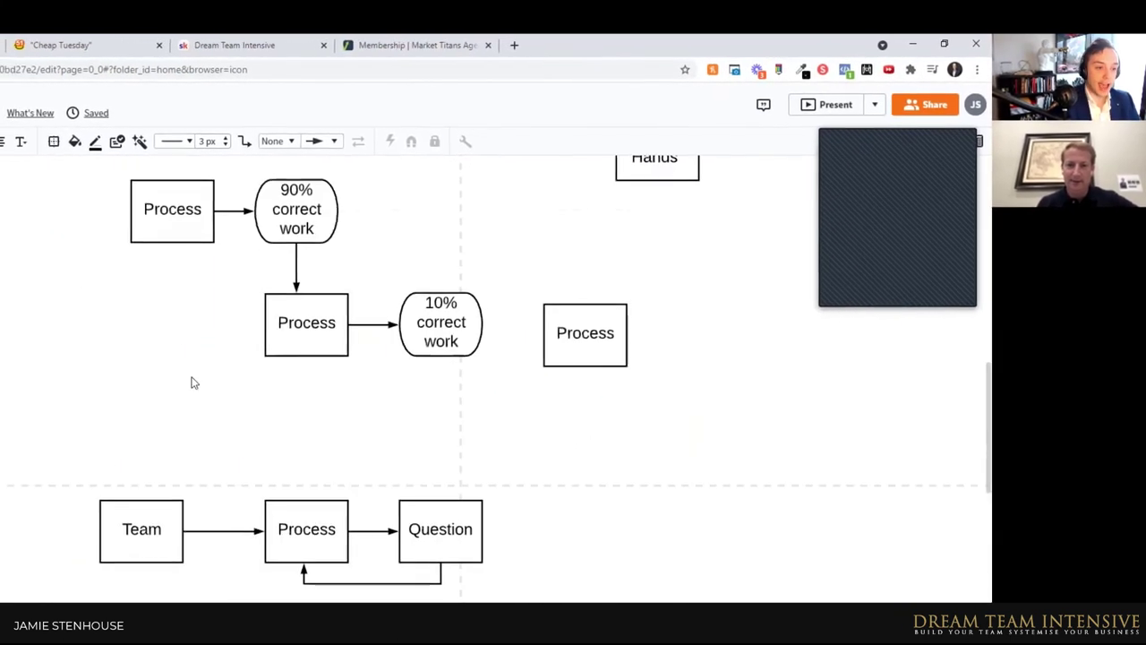
pyautogui.moveTo(743, 617); pyautogui.dragTo(721, 444)
pyautogui.press('Delete')
# Add "20 steps" as a second line in the wide Process box and shift the box slightly to the right
pyautogui.doubleClick(468, 445)
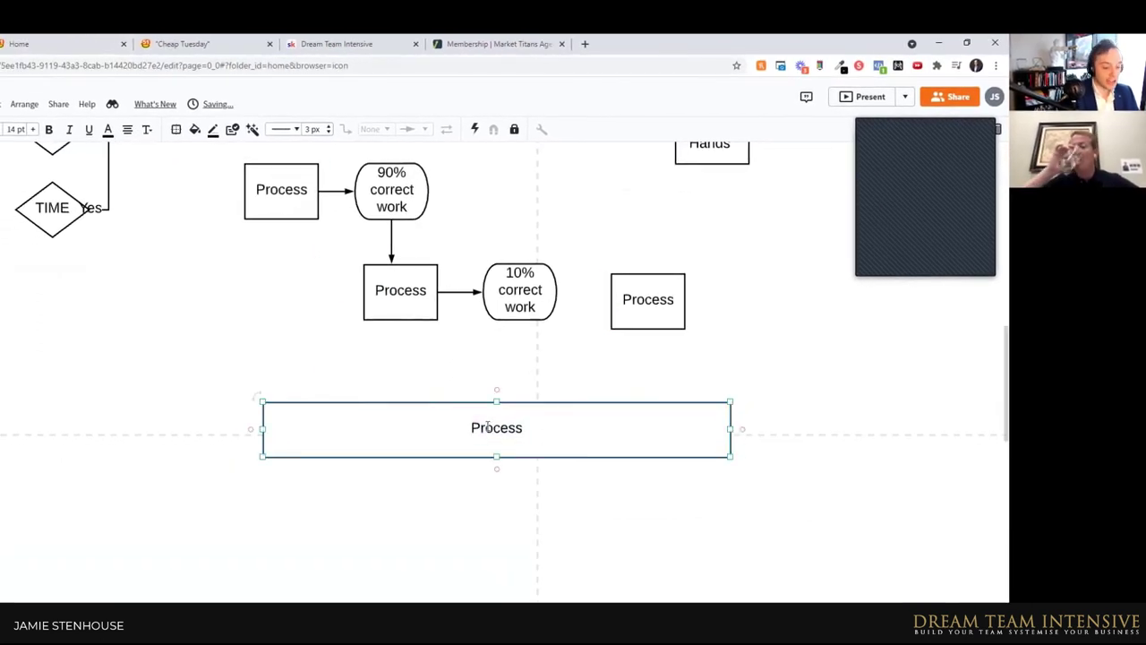
pyautogui.press('End')
pyautogui.press('Return')
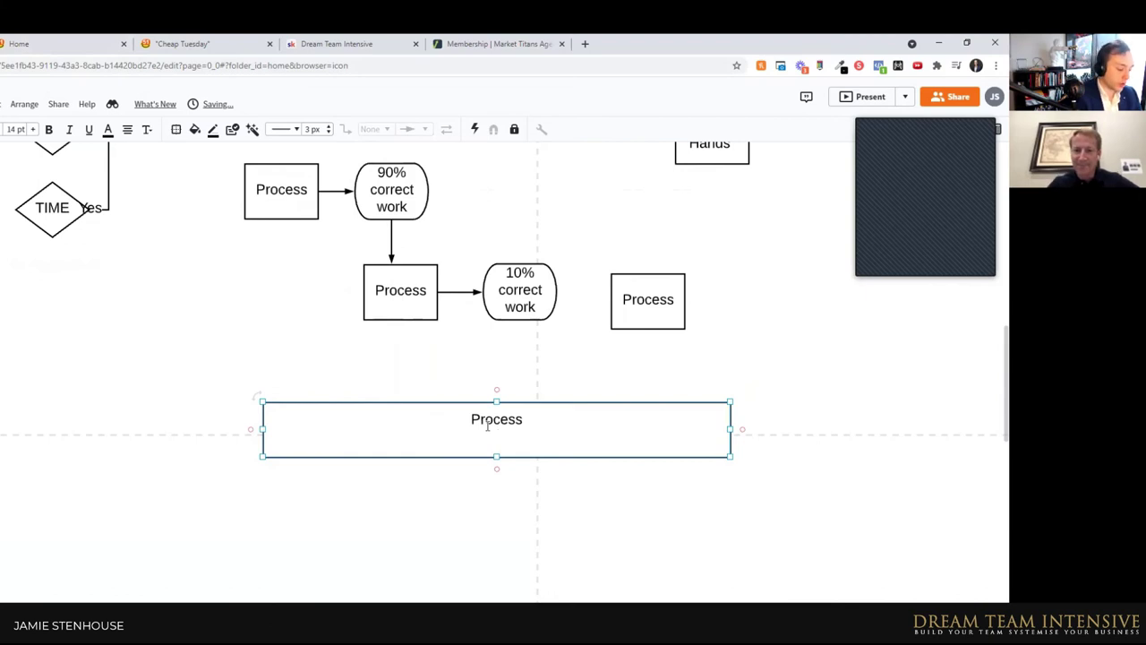
pyautogui.write('20 steps')
pyautogui.click(507, 521)
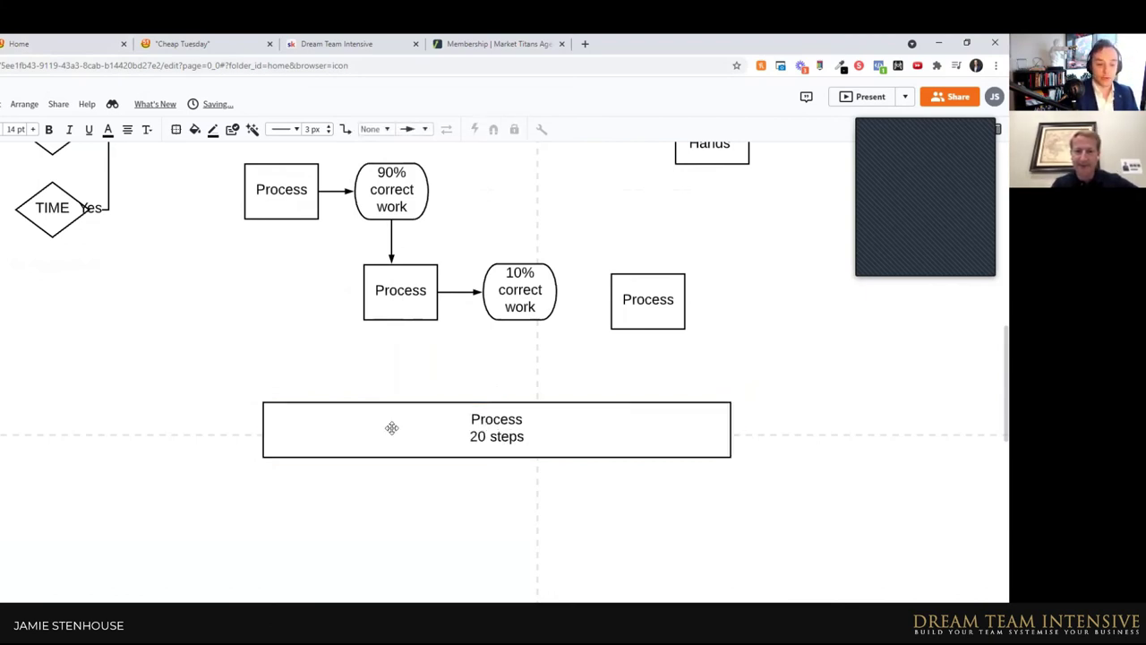
pyautogui.moveTo(516, 433); pyautogui.dragTo(530, 437)
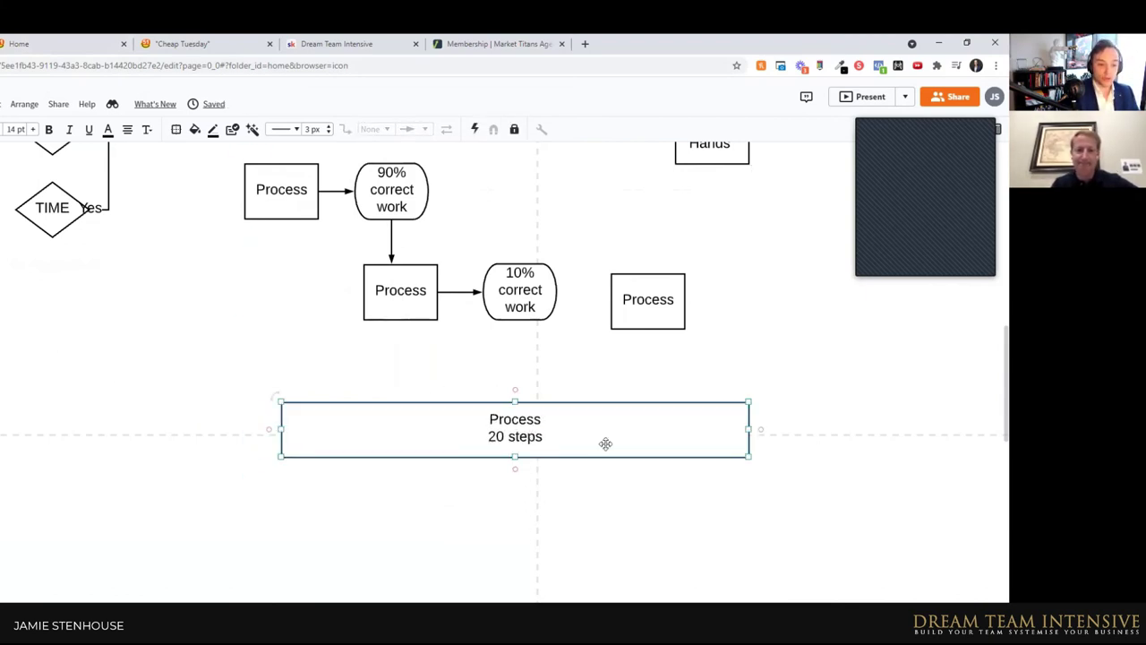
pyautogui.click(522, 516)
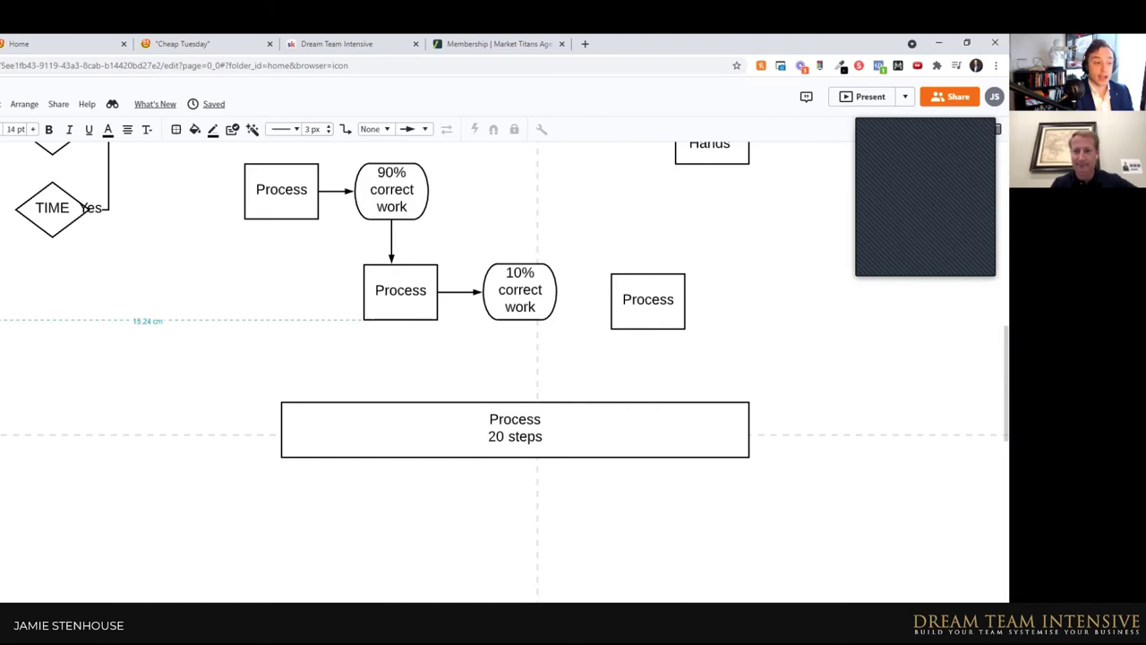
# Place a small Process box beneath the left end of the 20 steps box and add "5 steps" as its second line
pyautogui.moveTo(4, 305); pyautogui.dragTo(315, 497)
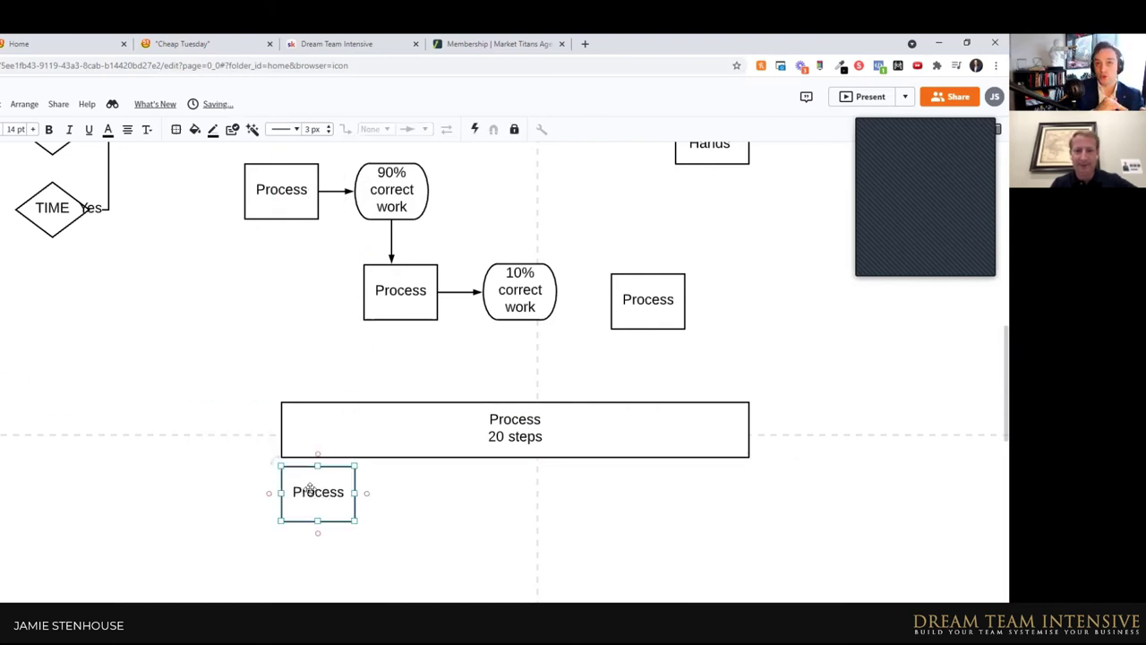
pyautogui.doubleClick(309, 488)
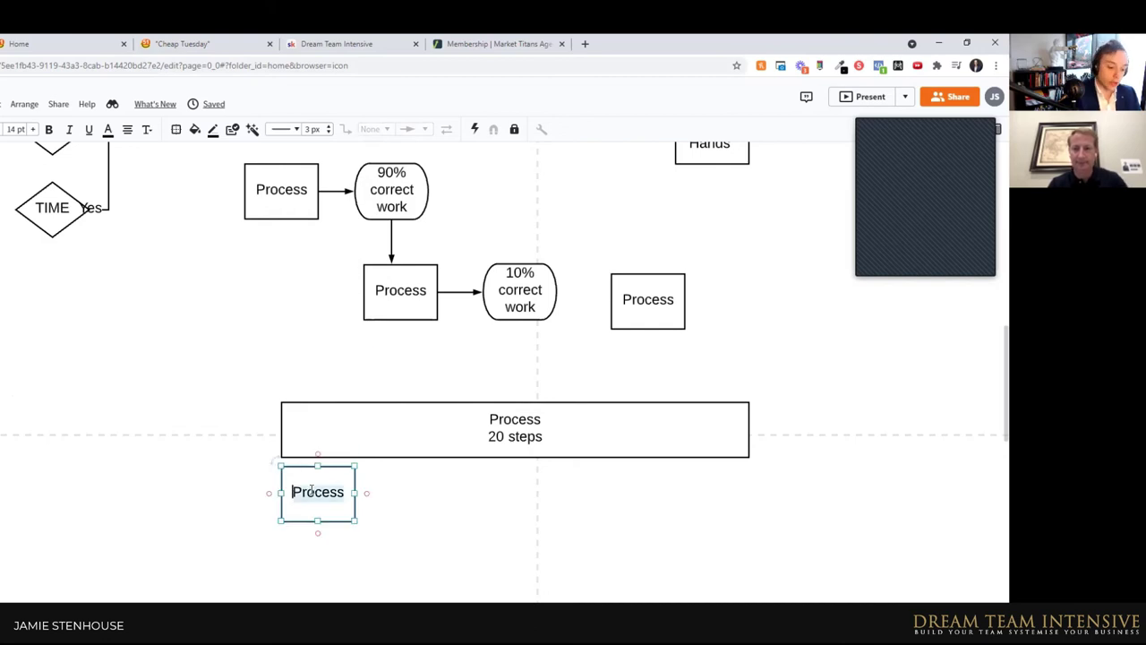
pyautogui.press('End')
pyautogui.press('Return')
pyautogui.write('5 steps')
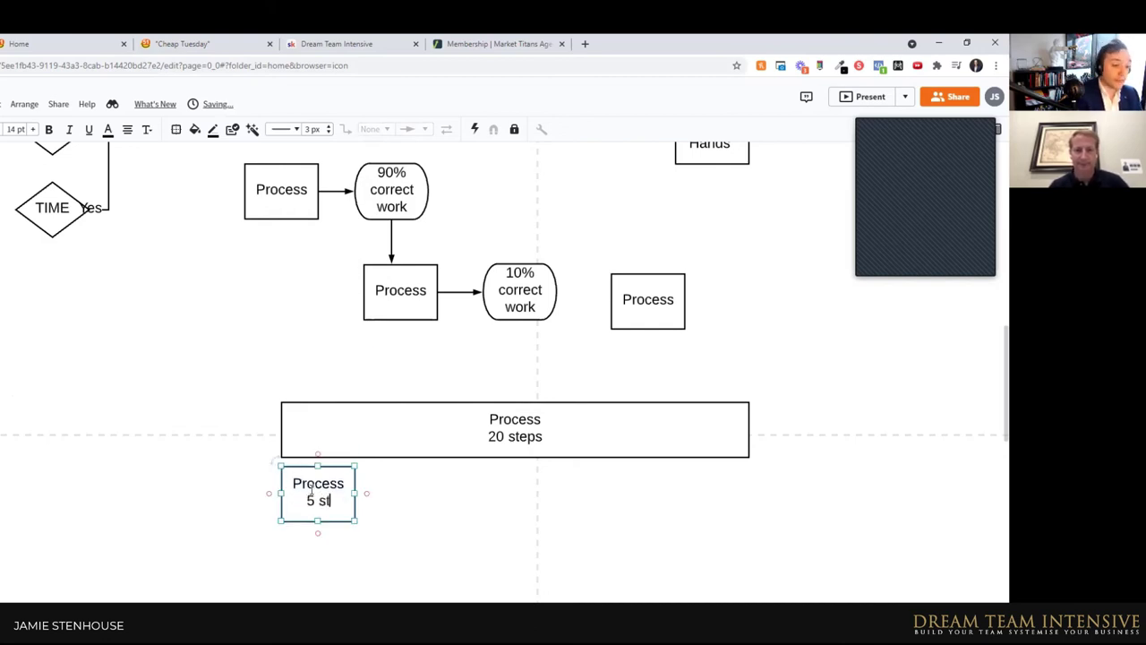
pyautogui.click(489, 545)
# Duplicate the Process 5 steps box into an evenly spaced row of four and move the 20 steps box left over the row
pyautogui.moveTo(342, 500); pyautogui.dragTo(421, 504)
pyautogui.moveTo(537, 549); pyautogui.dragTo(289, 473)
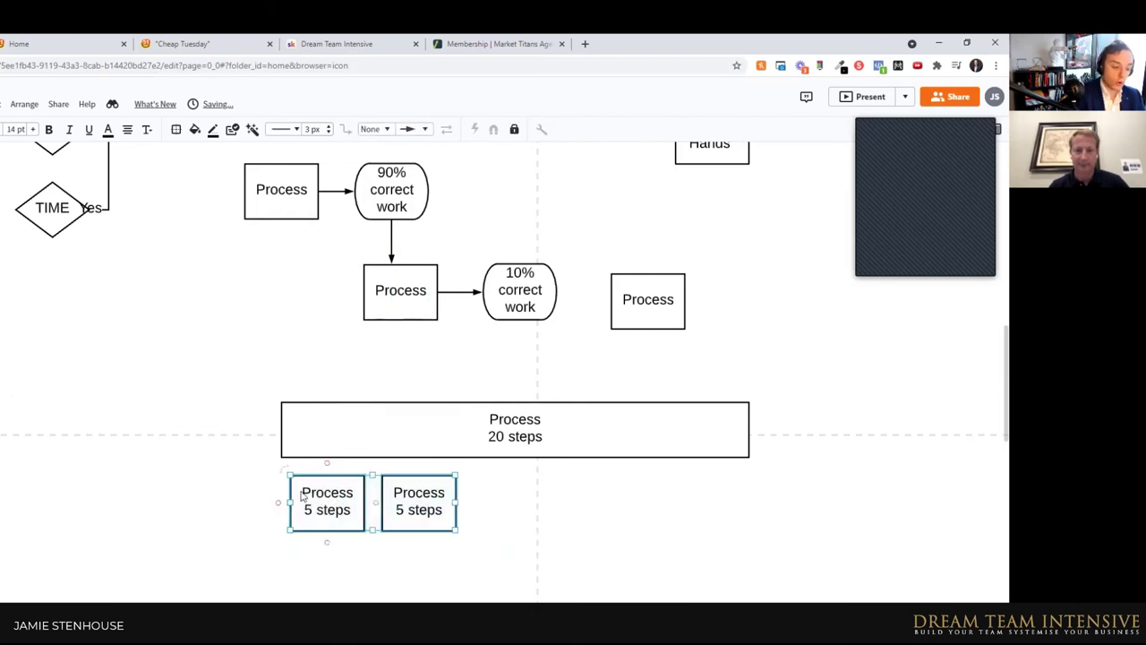
pyautogui.moveTo(350, 503); pyautogui.dragTo(516, 502)
pyautogui.click(525, 582)
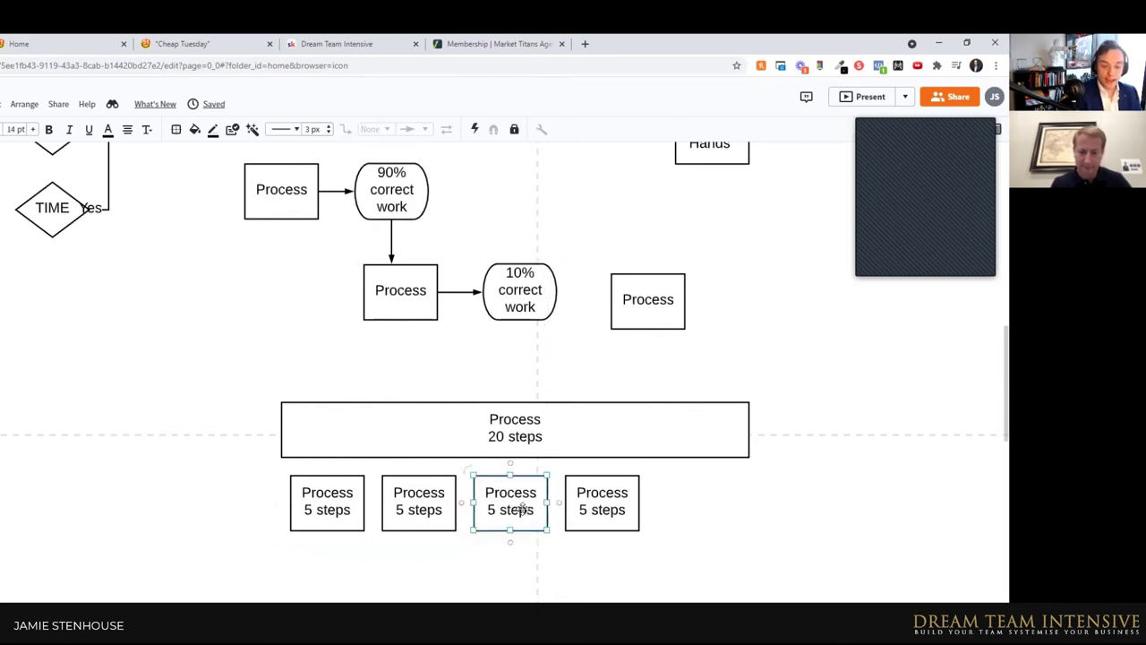
pyautogui.moveTo(534, 443); pyautogui.dragTo(471, 439)
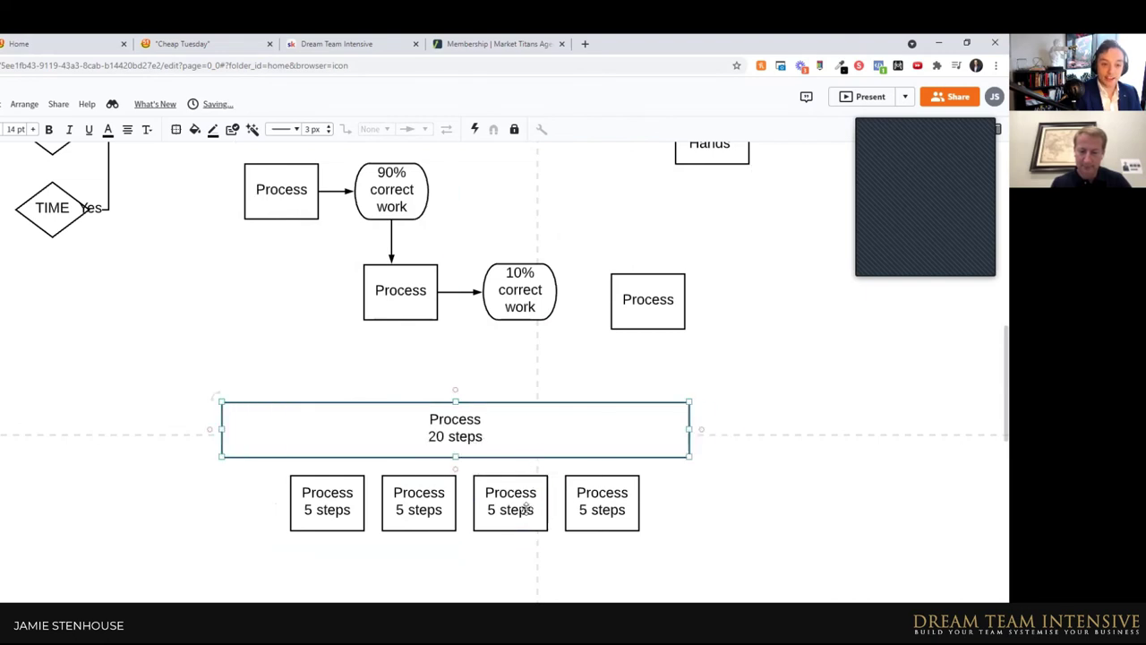
# Try a light red fill on the third Process 5 steps box, and undo it
pyautogui.click(516, 504)
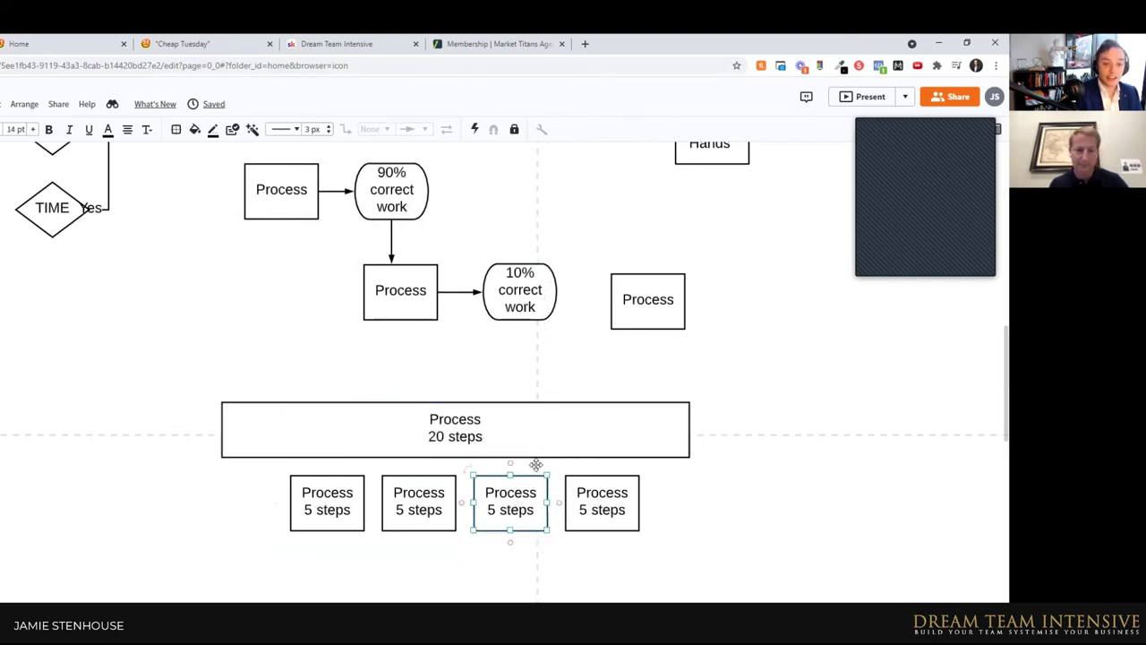
pyautogui.click(454, 448)
pyautogui.click(505, 484)
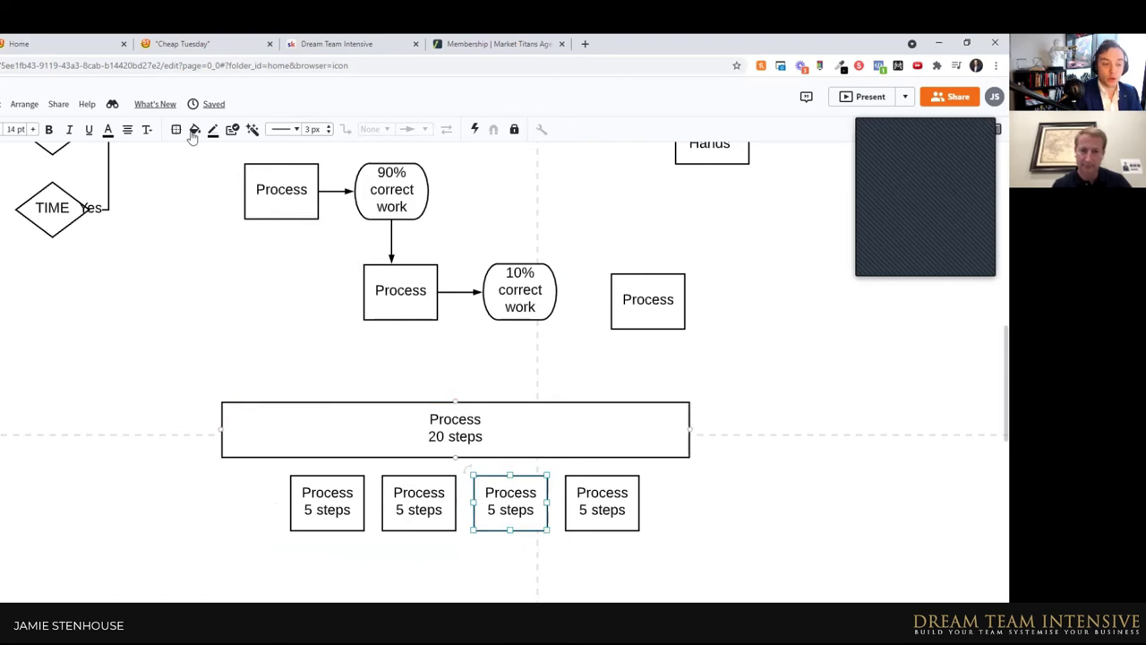
pyautogui.click(192, 132)
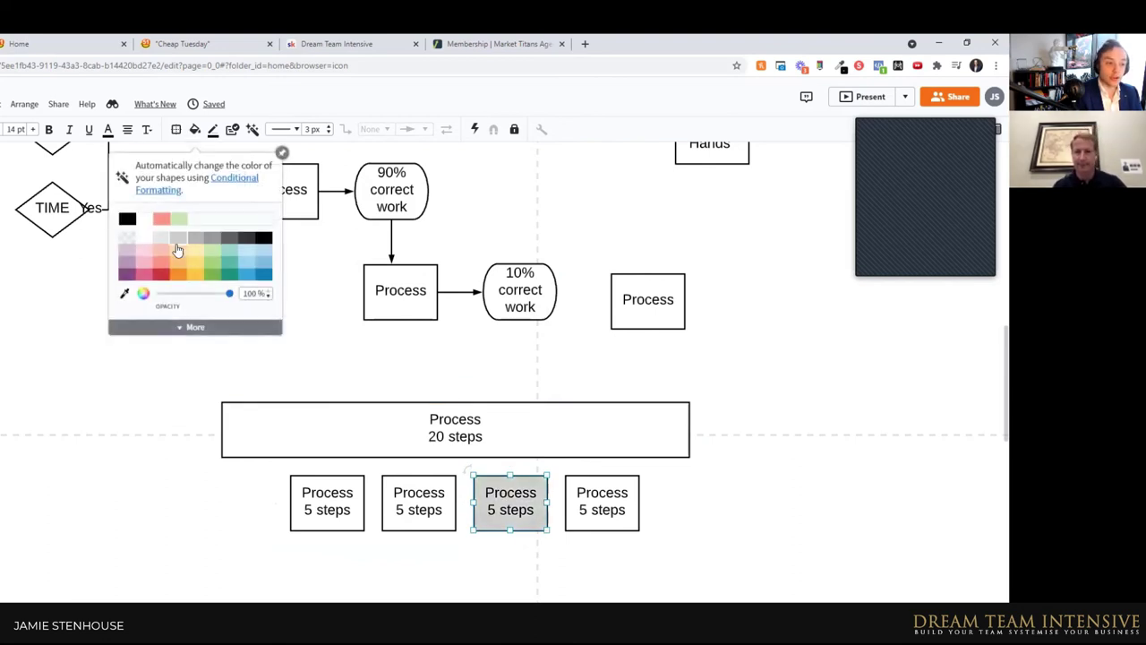
pyautogui.click(162, 266)
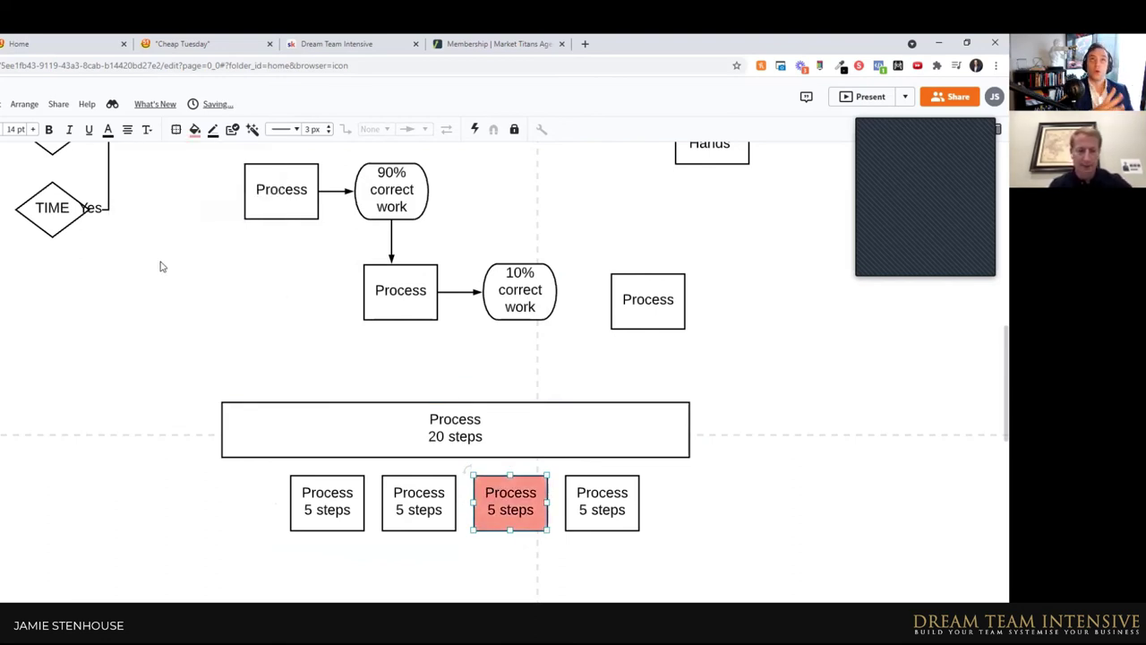
pyautogui.hotkey('ctrl', 'z')
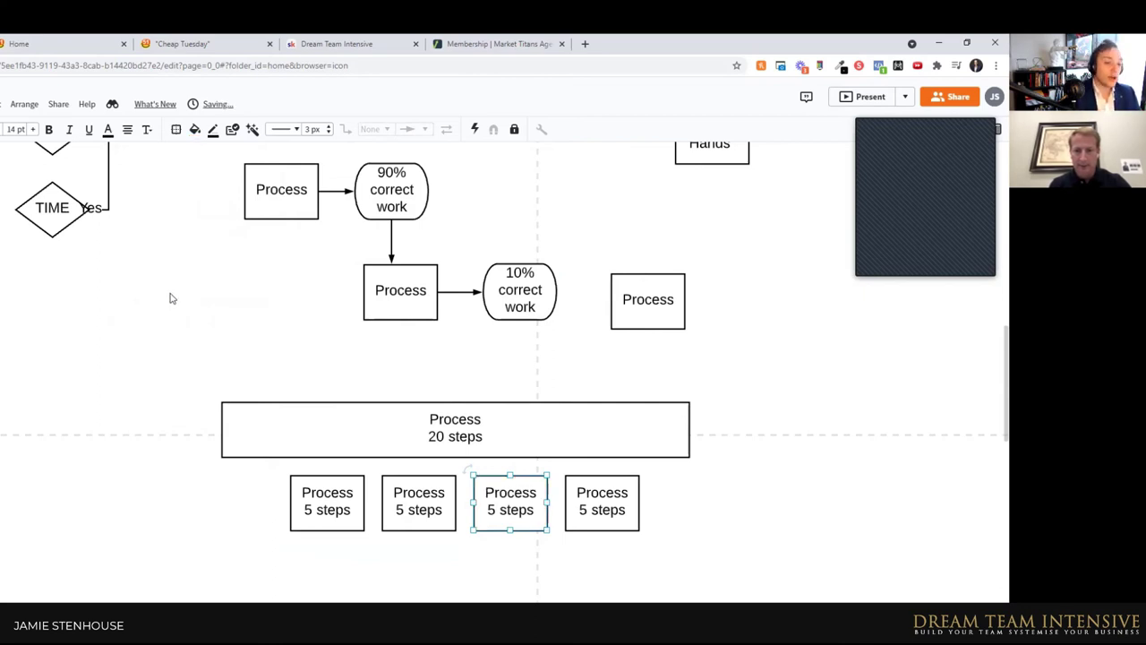
# Place a copied box beneath the first Process 5 steps box and label it "Teams"
pyautogui.scroll(-3, 179, 300)
pyautogui.click(333, 403)
pyautogui.moveTo(332, 403); pyautogui.dragTo(332, 452)
pyautogui.doubleClick(332, 452)
pyautogui.write('Team')
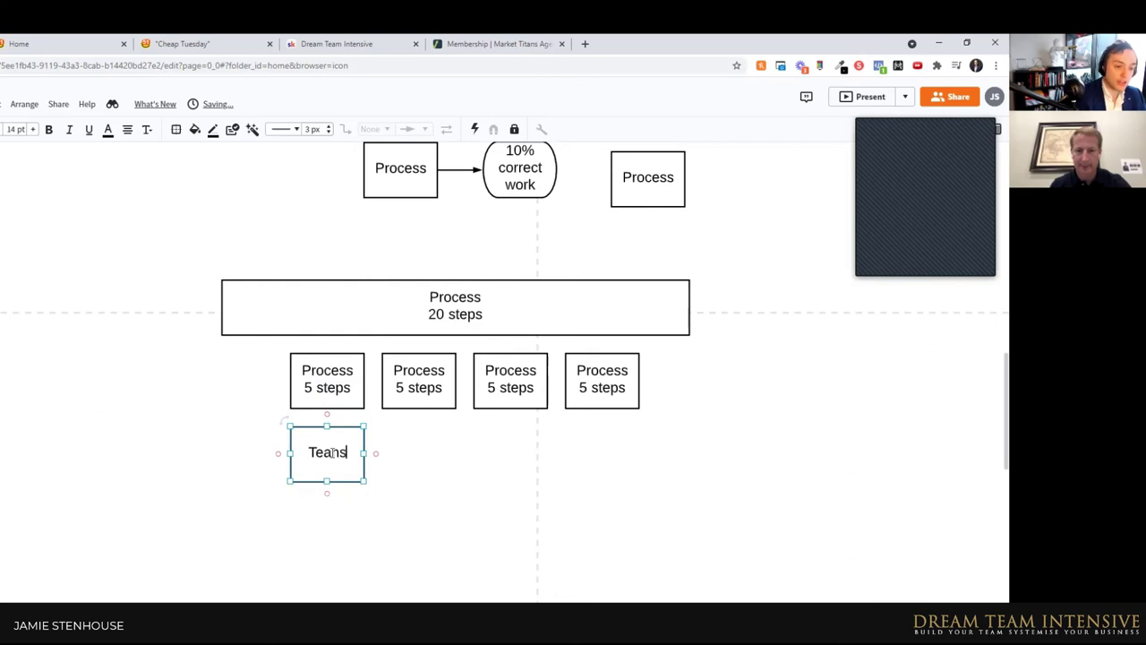
pyautogui.press('BackSpace')
pyautogui.write('ms')
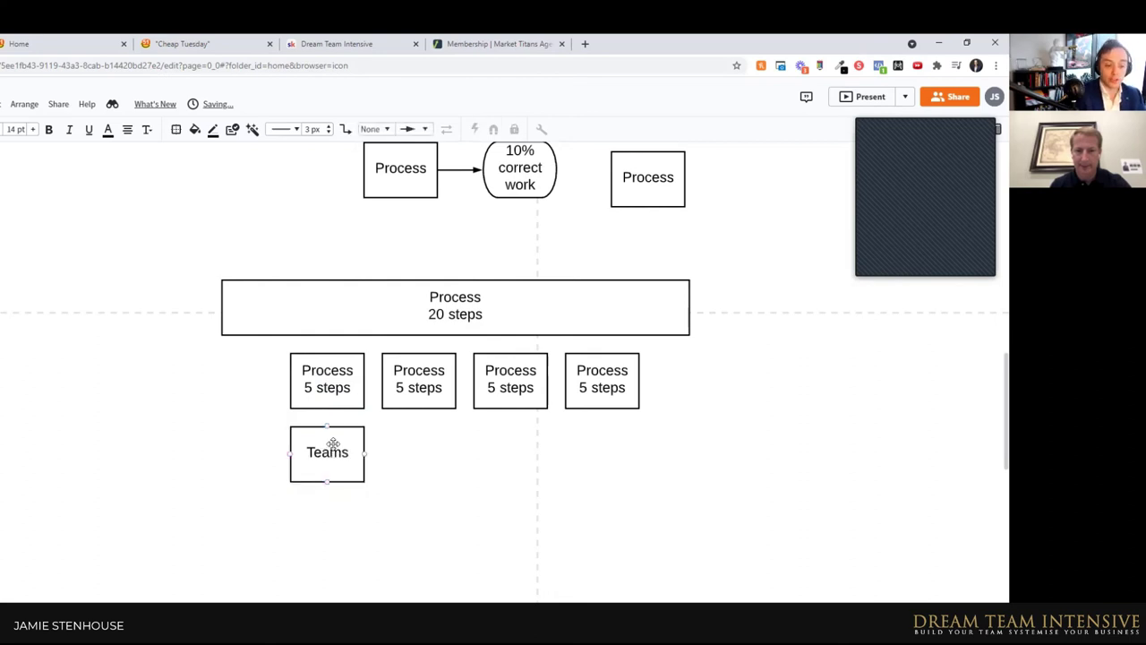
# Connect the Teams box to the first Process 5 steps box with an upward arrow, lowering Teams to leave room
pyautogui.moveTo(328, 450); pyautogui.dragTo(326, 370)
pyautogui.click(412, 461)
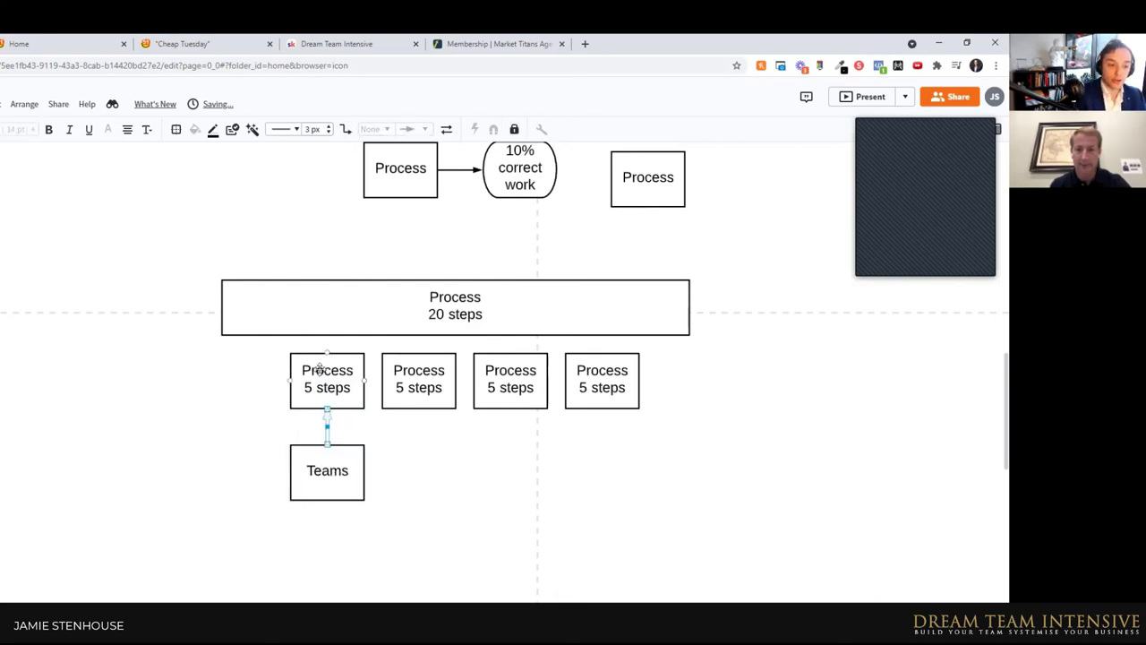
pyautogui.click(315, 445)
# Duplicate the Teams box with its arrow beneath each of the other three Process 5 steps boxes
pyautogui.moveTo(397, 522); pyautogui.dragTo(289, 409)
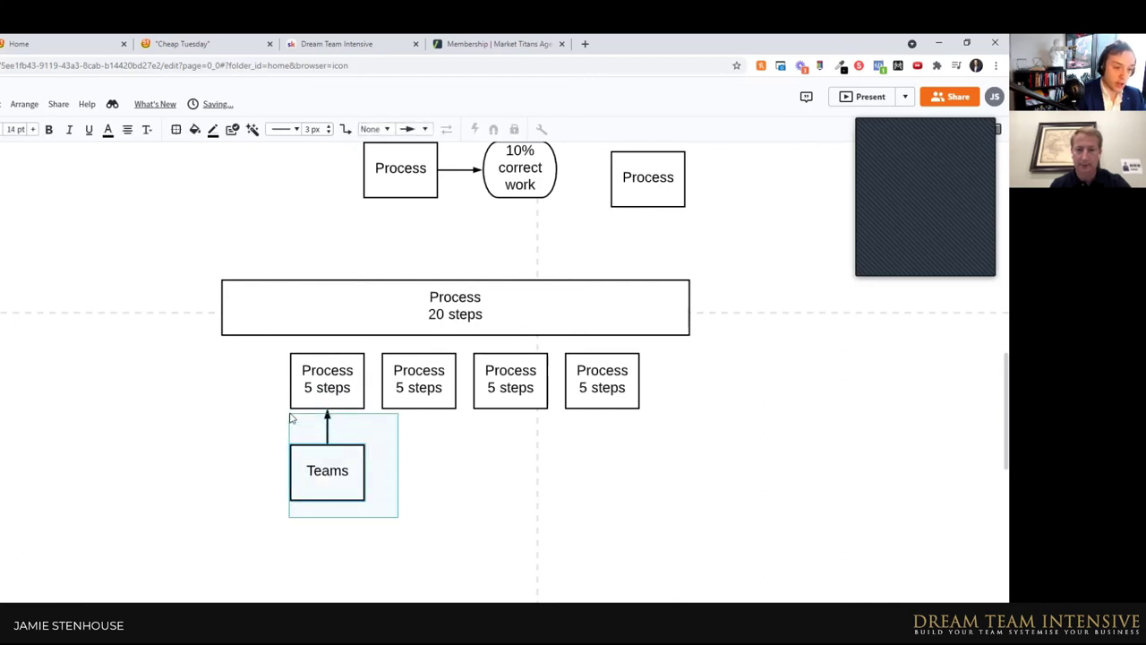
pyautogui.moveTo(327, 451); pyautogui.dragTo(629, 503)
pyautogui.click(792, 476)
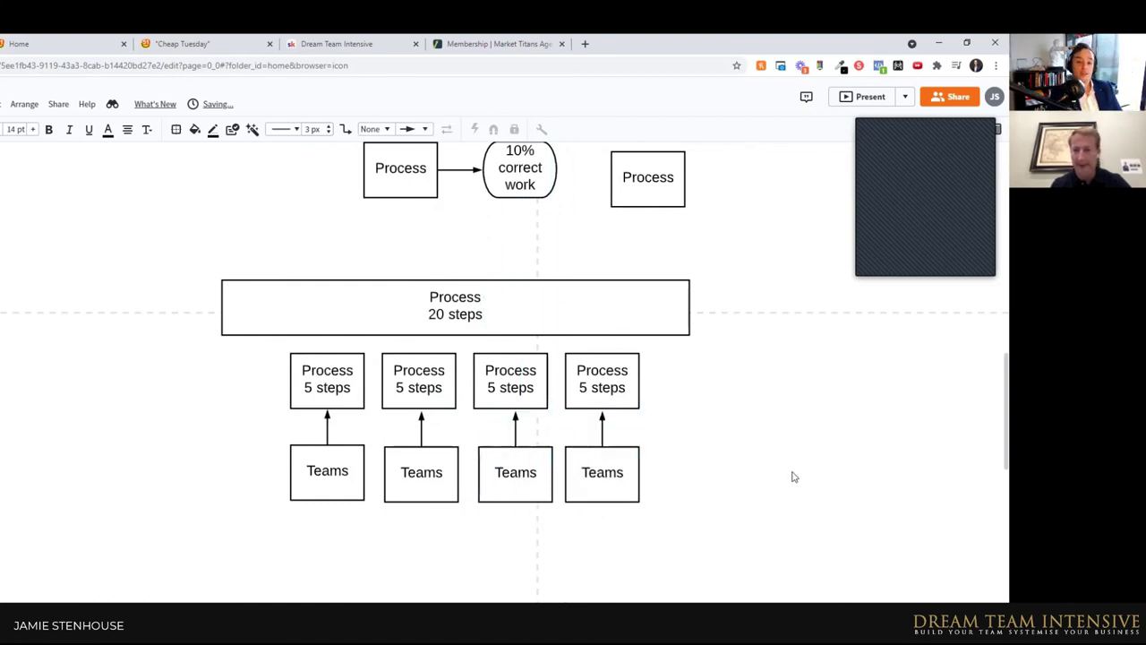